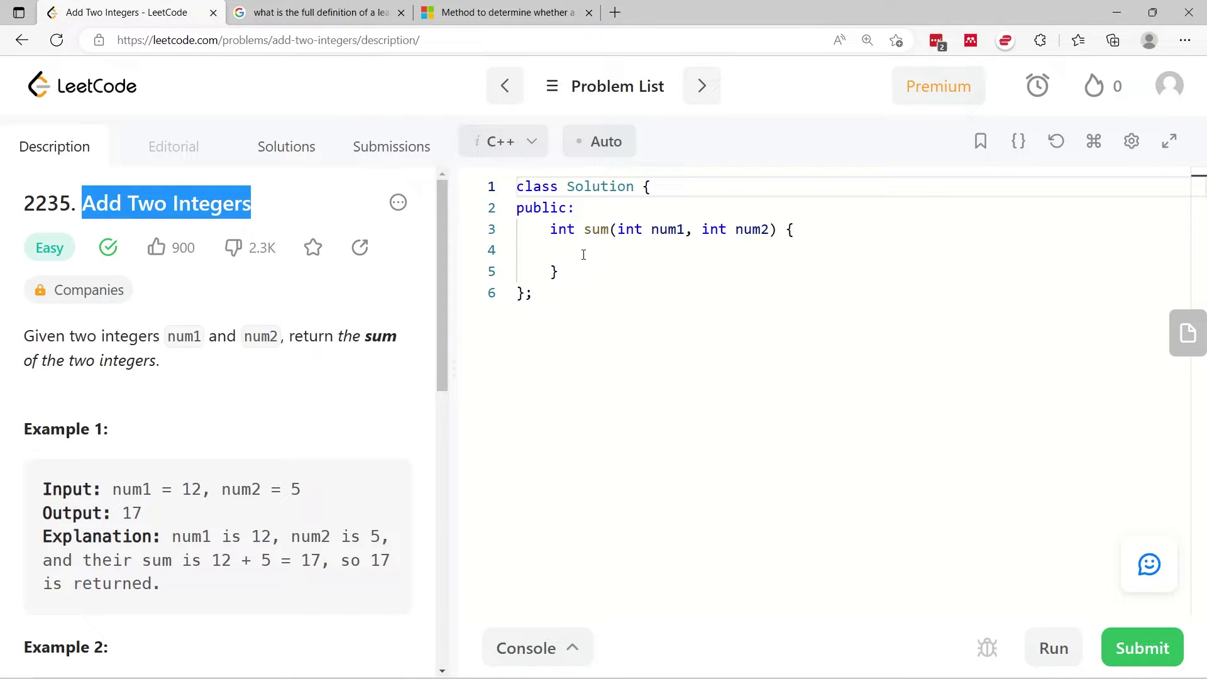
Replace the sum function with the pasted solution taking int& num1 and num2.
left_click(168, 383)
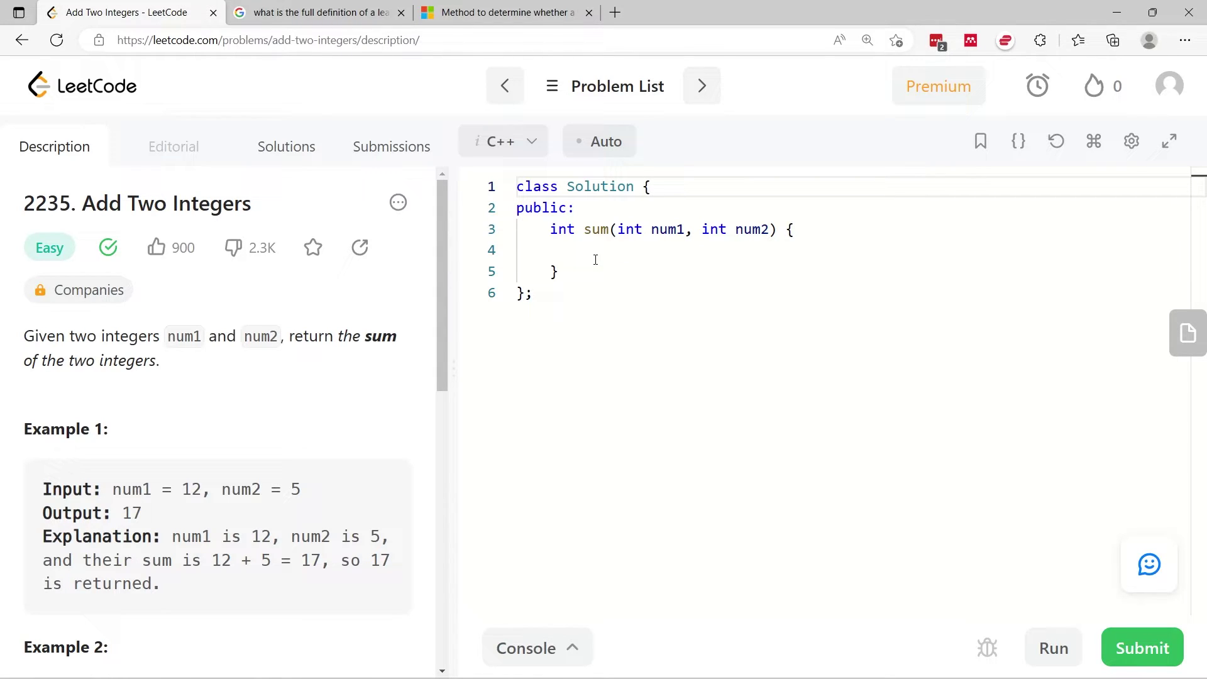
left_click_drag(559, 274, 550, 227)
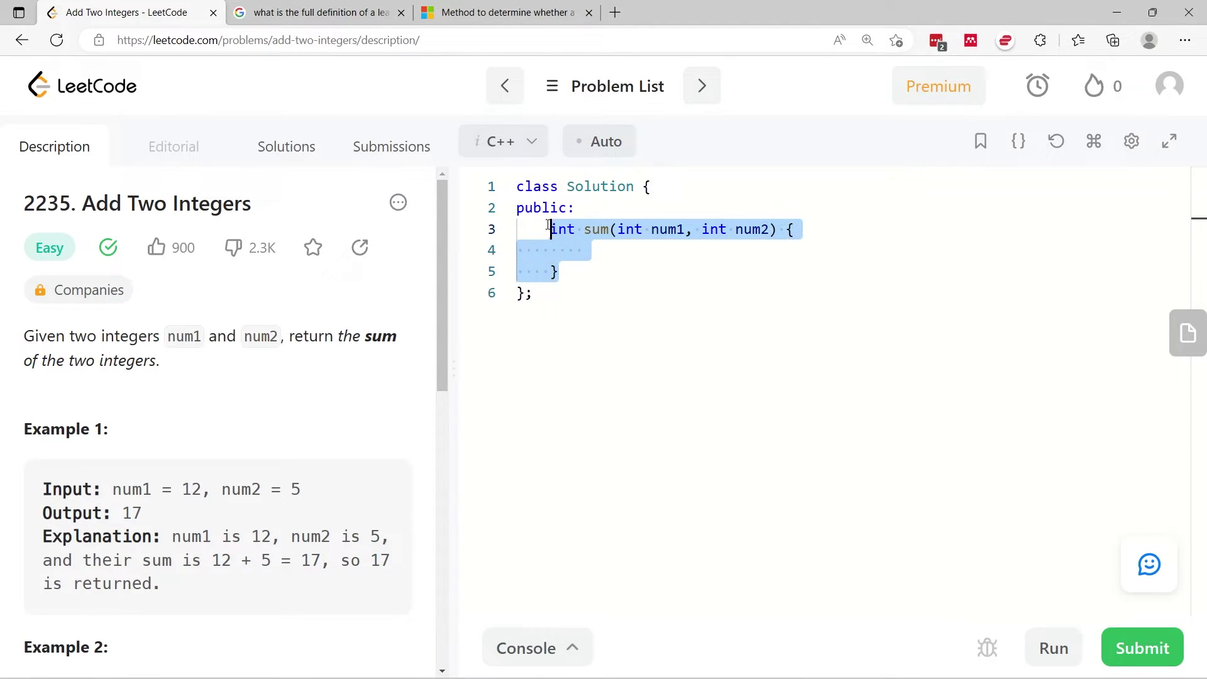
type("int sum(int& num1, int& num2) {         return num1 + num2;     }")
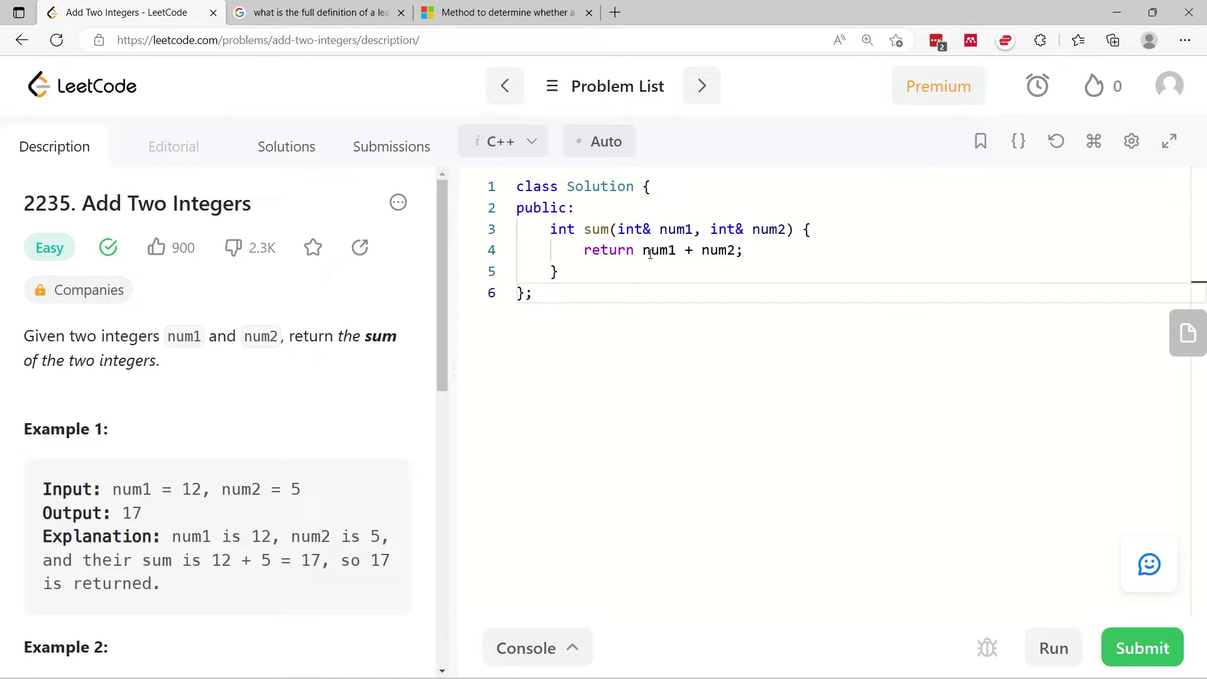
Review the parameters and the 'return num1 + num2' statement, then submit the solution.
left_click_drag(661, 229, 693, 229)
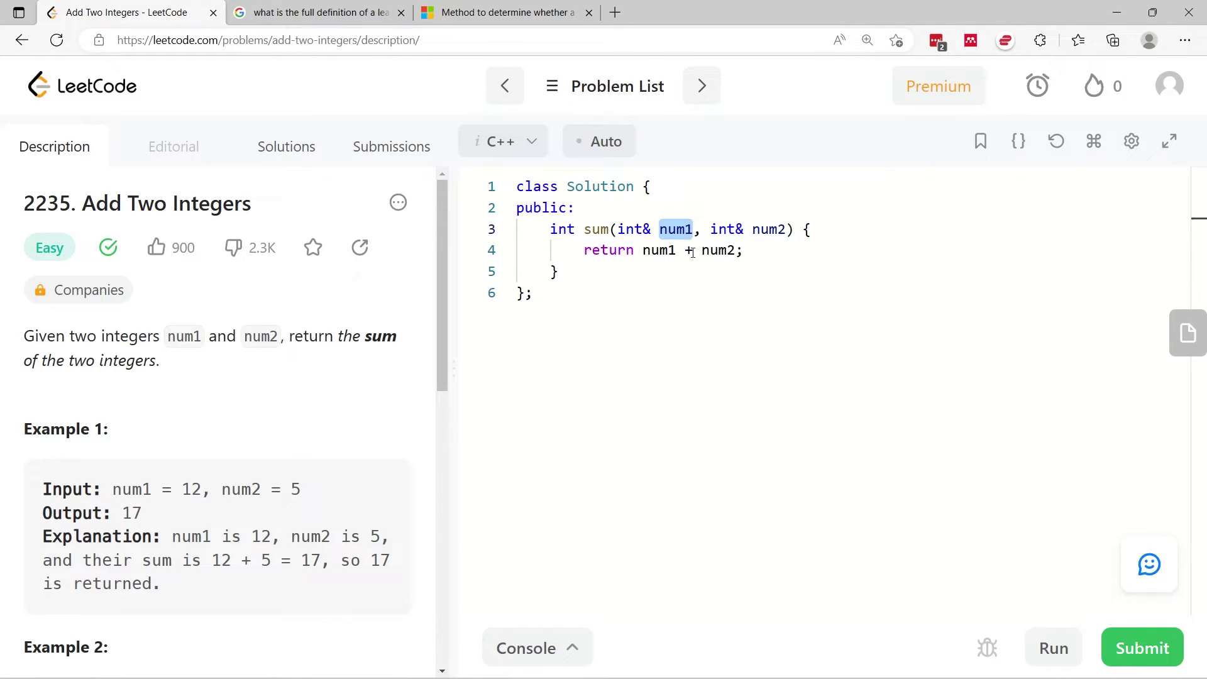
left_click(688, 251)
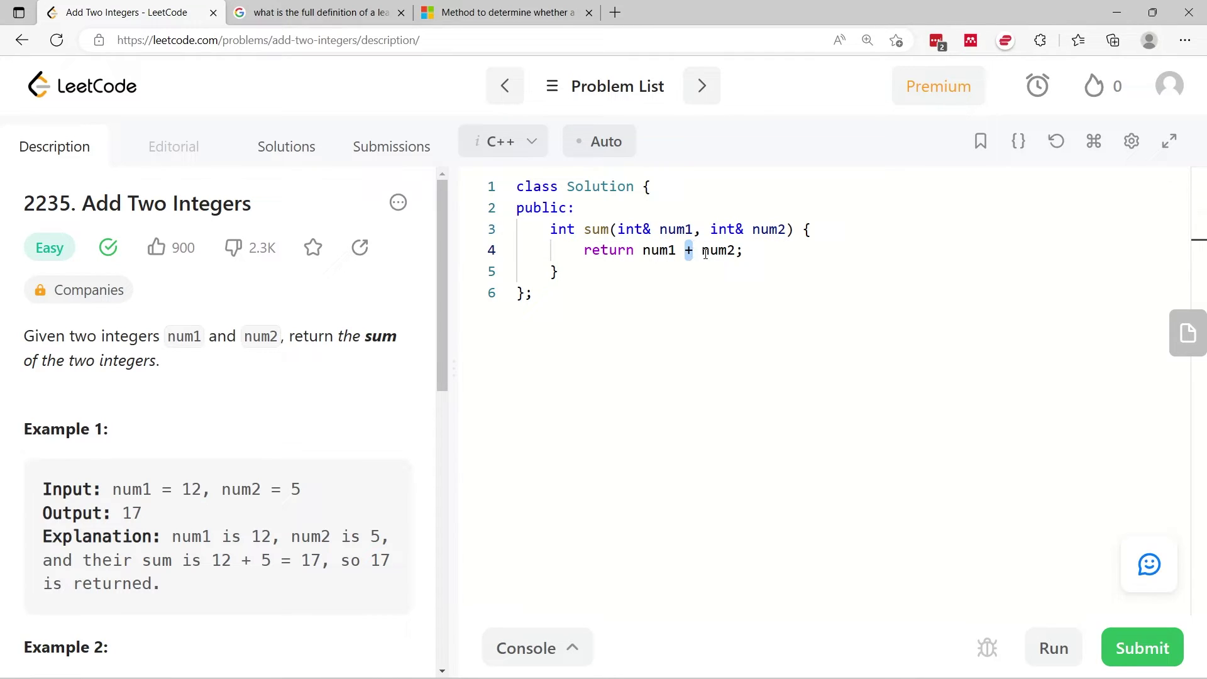
double_click(764, 230)
double_click(754, 230)
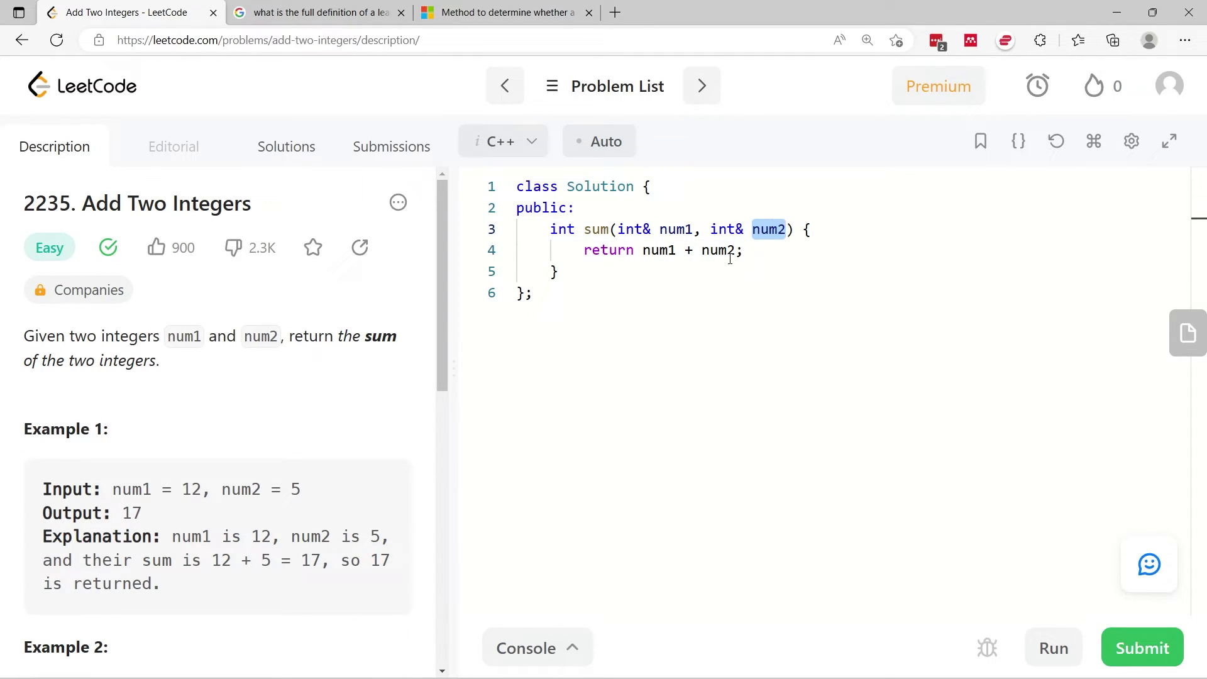
left_click_drag(643, 250, 740, 250)
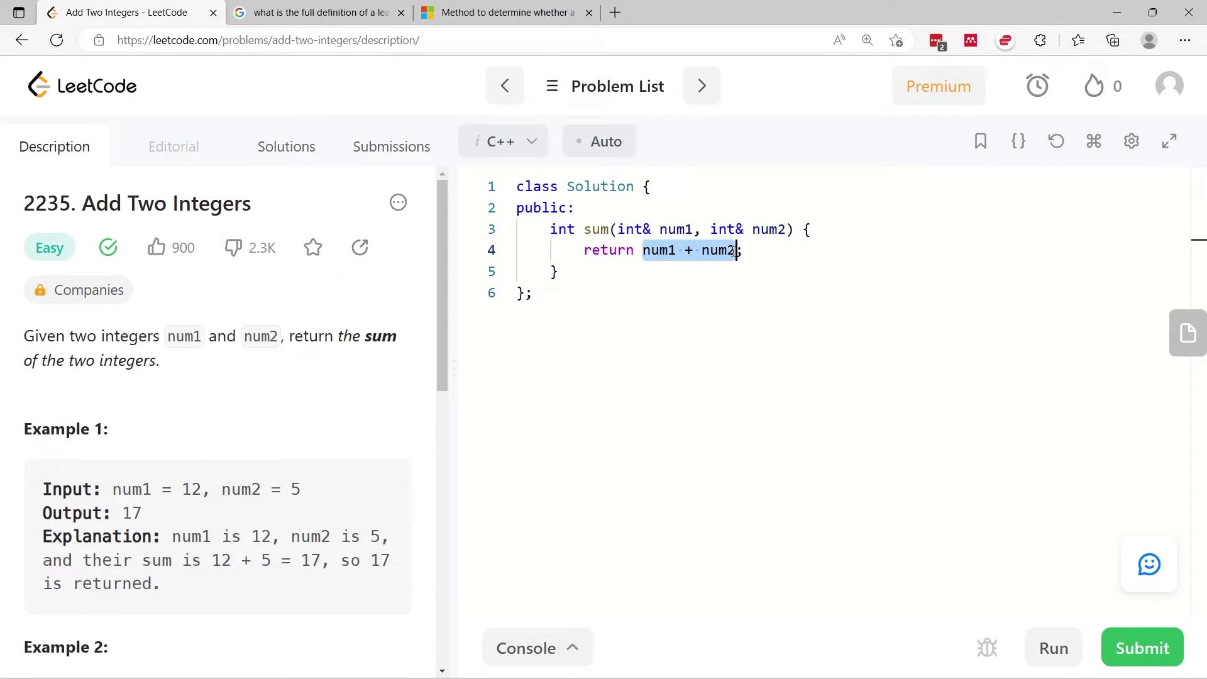
left_click_drag(585, 250, 746, 250)
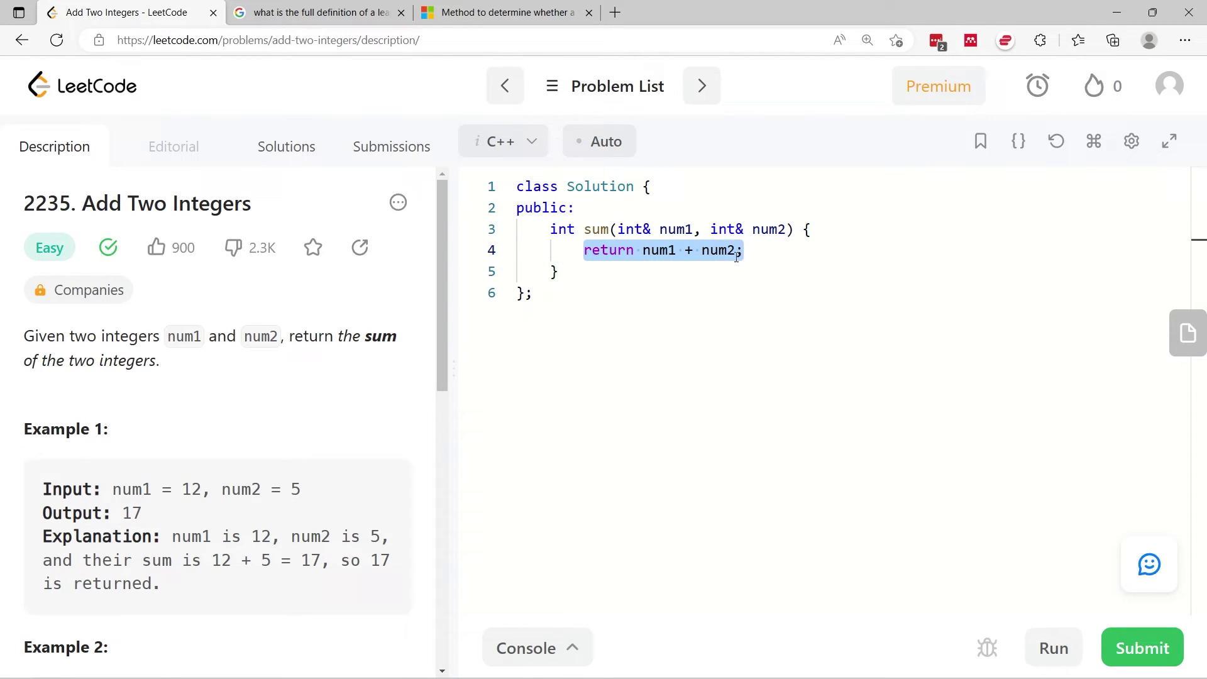
double_click(559, 229)
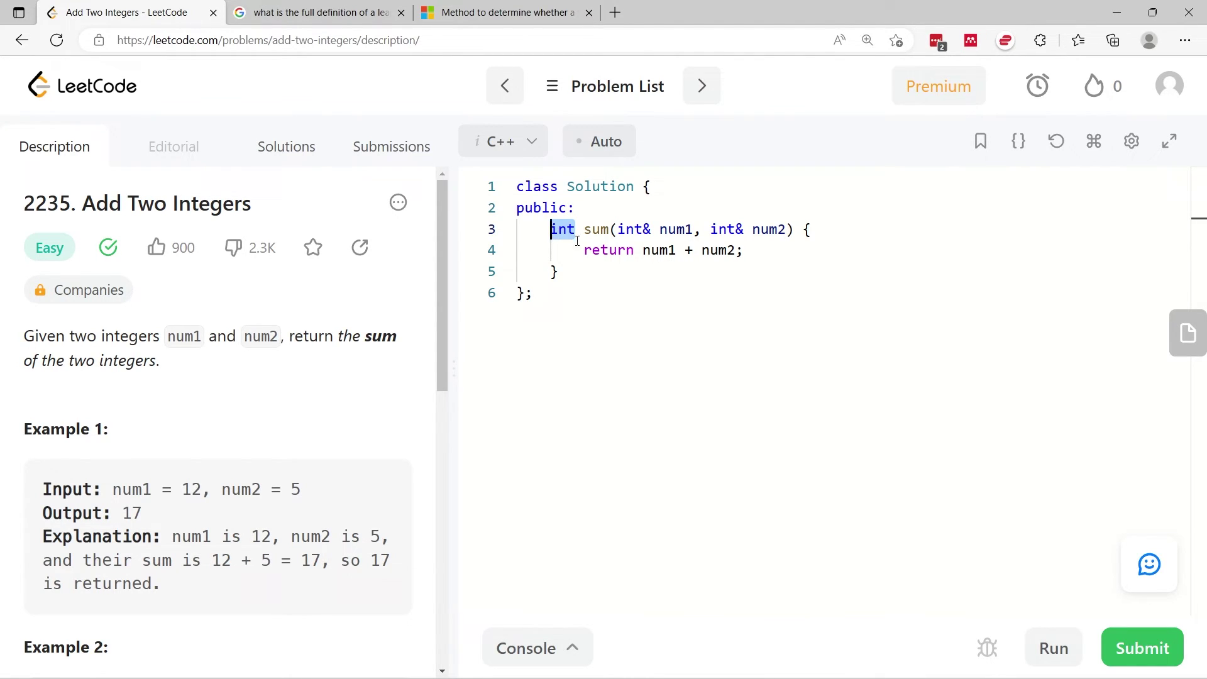
left_click(1142, 648)
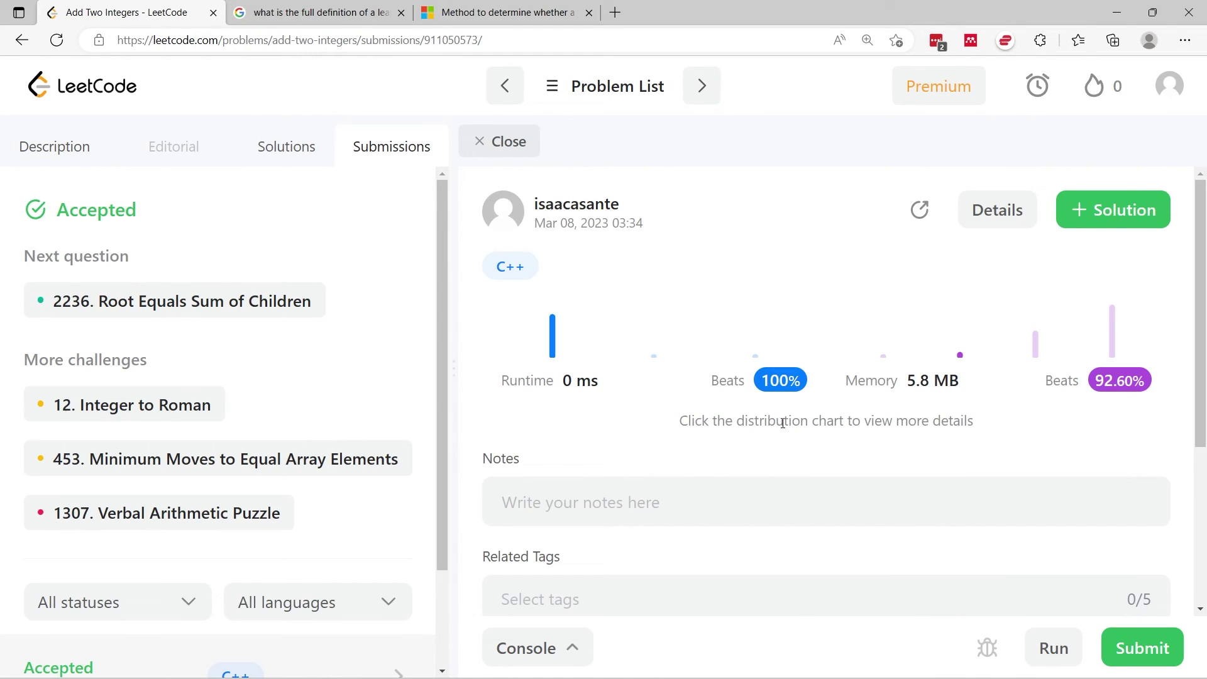
Inspect the Accepted result's 0 ms runtime, which beats 100% of submissions.
left_click_drag(600, 380, 558, 380)
left_click(585, 384)
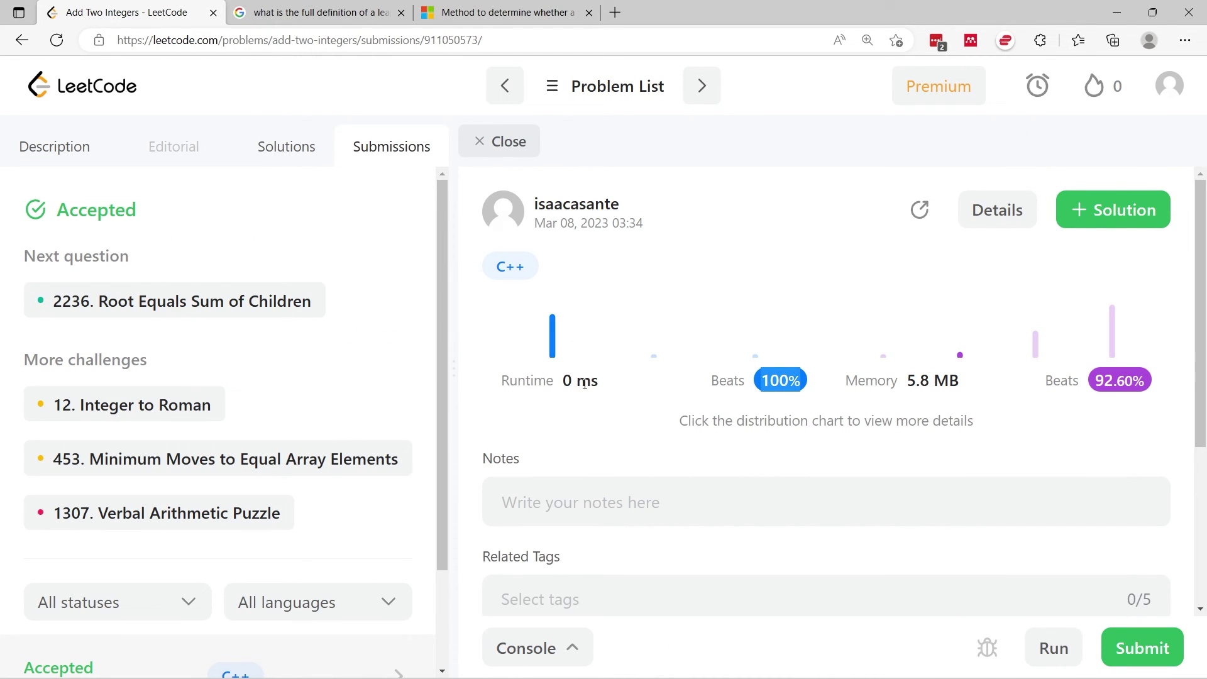
scroll(585, 383, "down", 2)
scroll(585, 377, "down", 1)
scroll(581, 358, "up", 3)
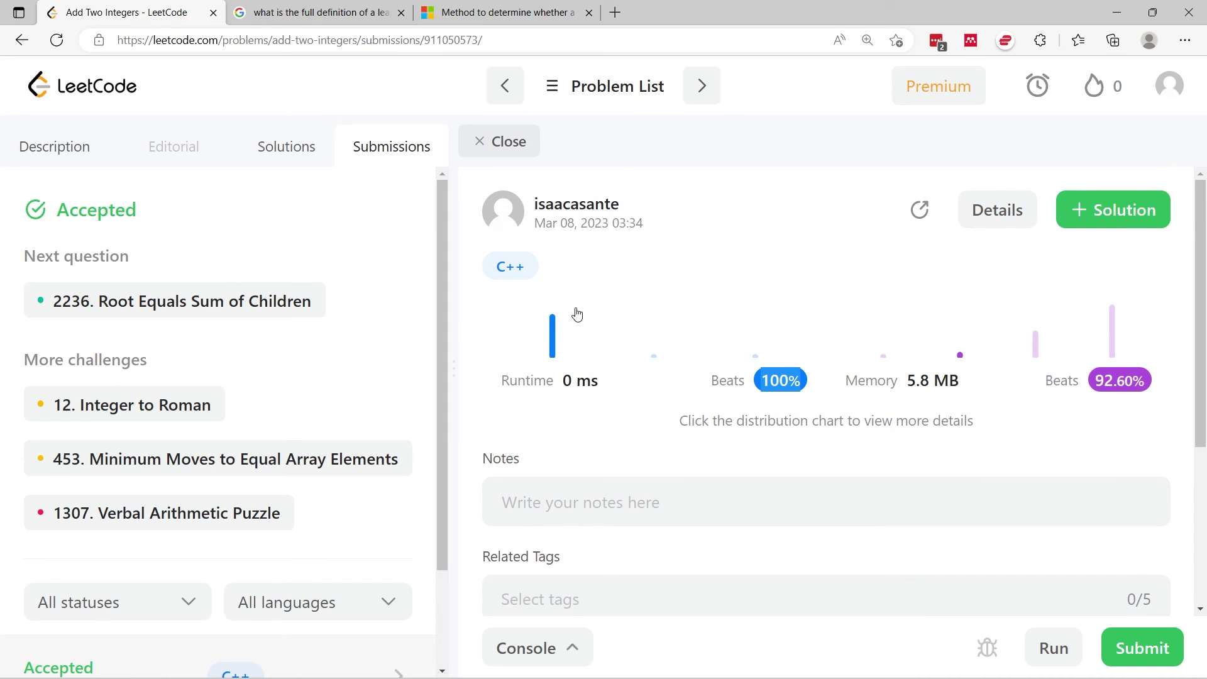